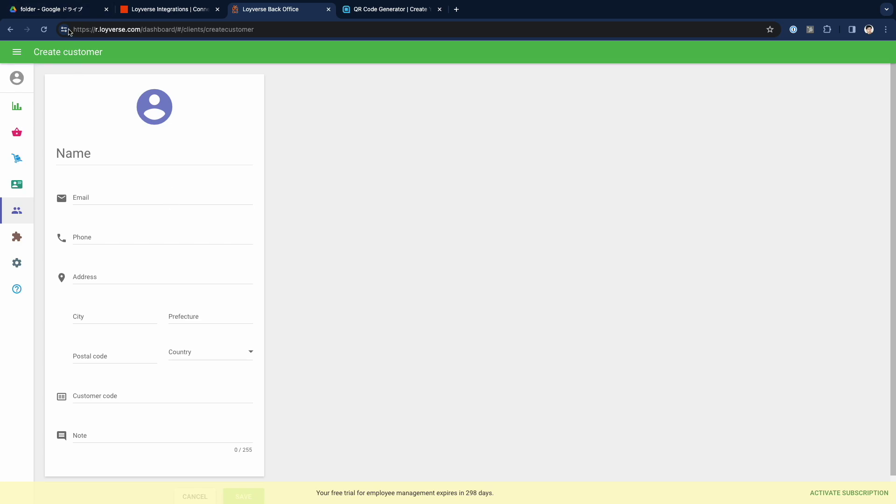
Step: From the Google Drive folder, create a new blank Google Form
click(65, 9)
click(40, 91)
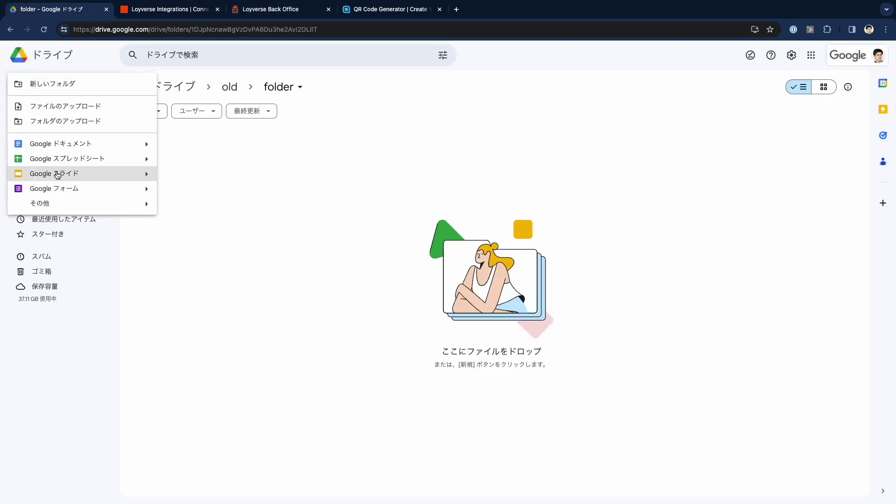
click(174, 192)
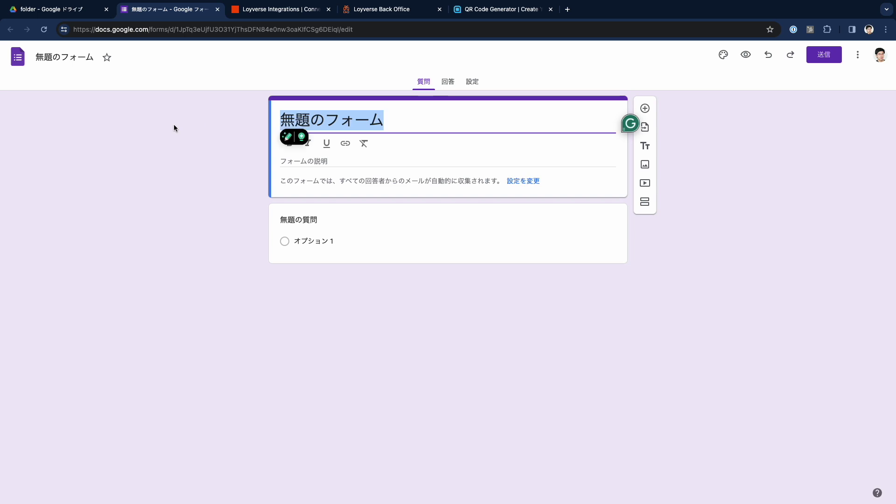
Step: Title the form 'Loyverse customer registration', make the first question short-answer, and add the description 'Register here and get a loyalty bonus!'
text(Loyverse custo)
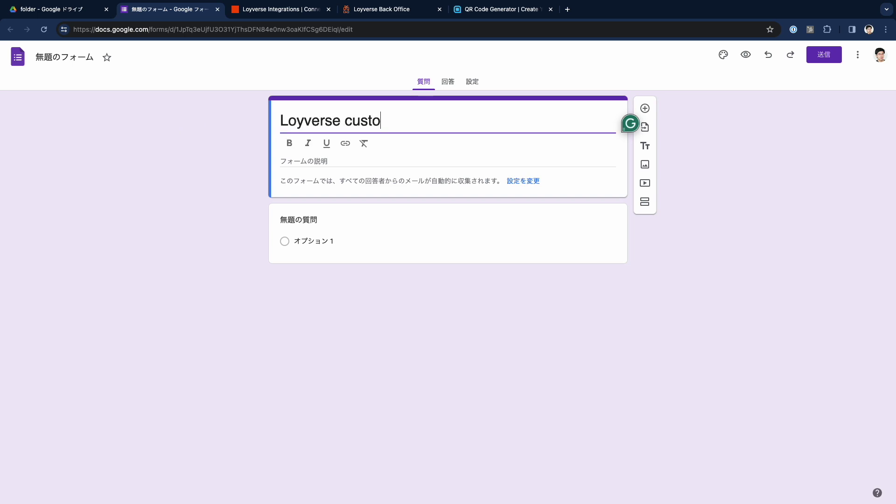
text(mer registration on my stor)
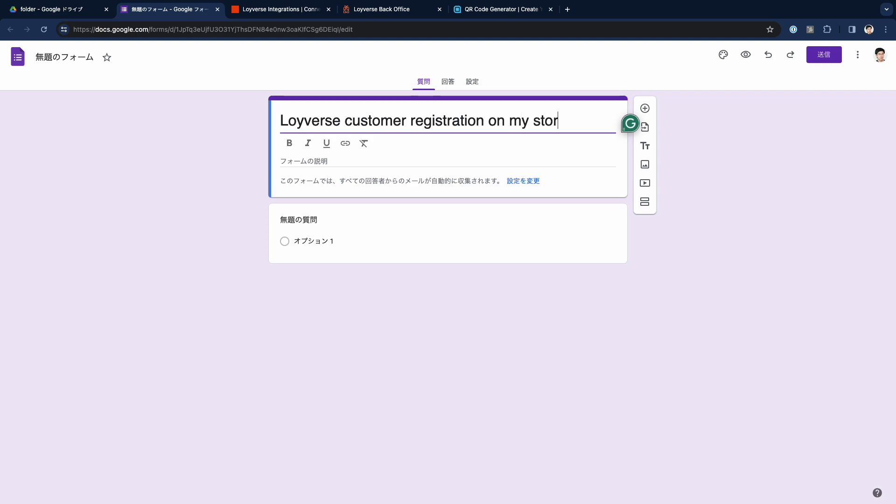
click(431, 214)
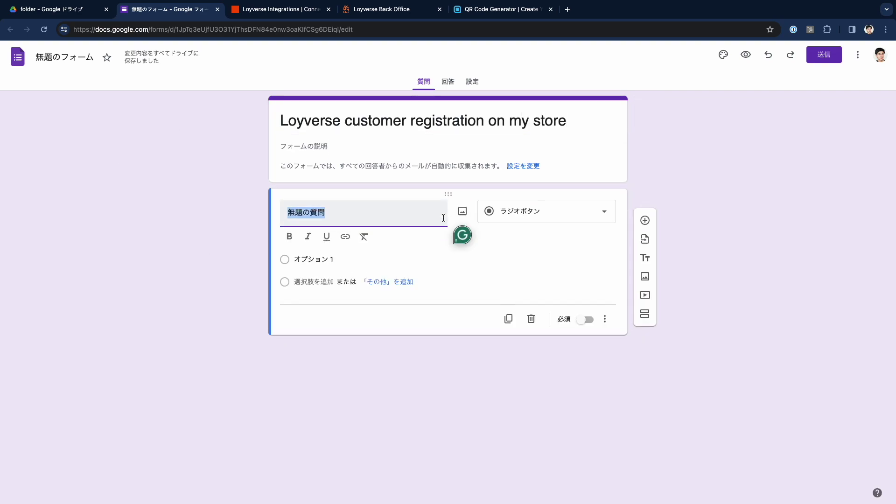
click(560, 213)
click(513, 154)
click(426, 148)
text(Registe)
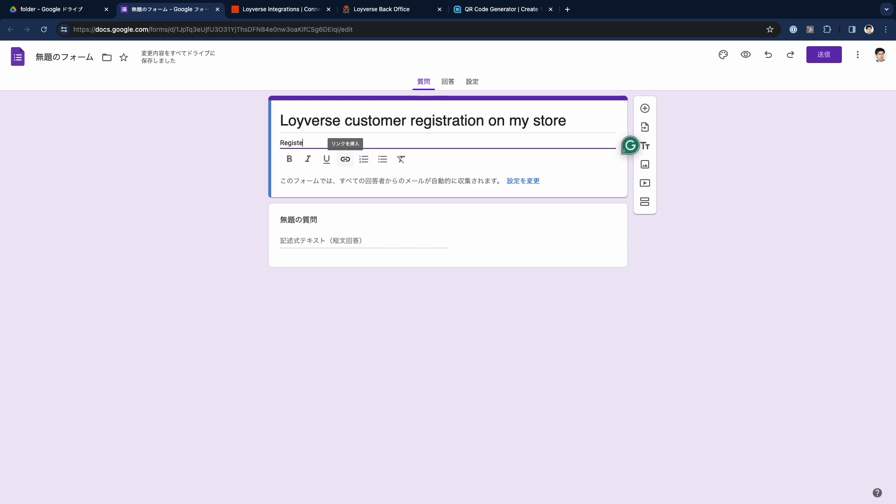
text(r here and get a loyalty bonus!)
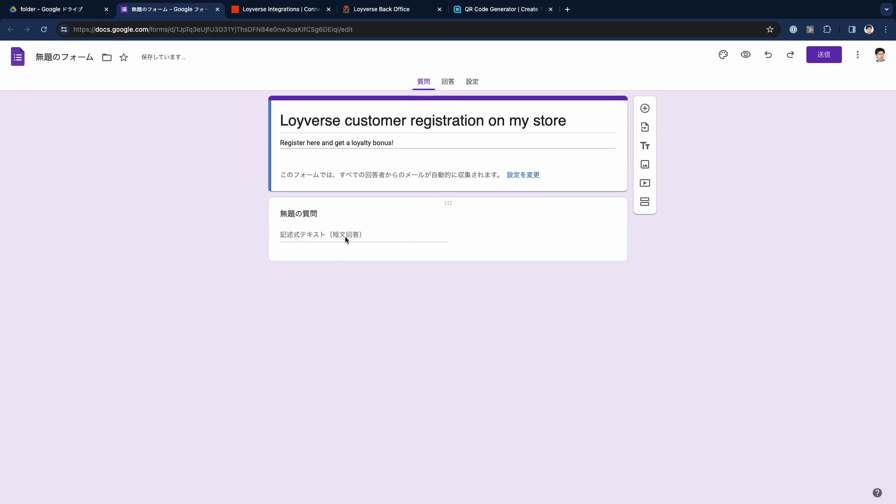
click(292, 210)
Step: Name the first question 'Name', make it required, and add duplicated 'Email' and 'Phone' questions
text(Name)
click(586, 283)
click(508, 282)
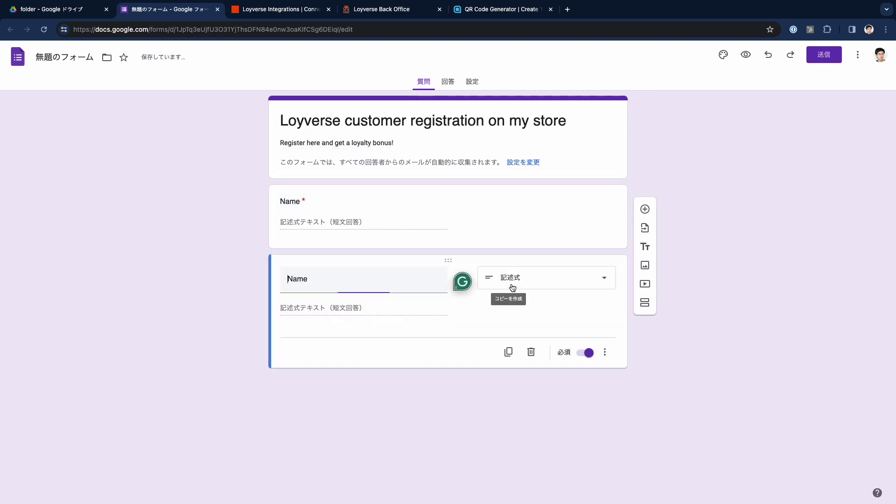
double_click(358, 282)
text(Email)
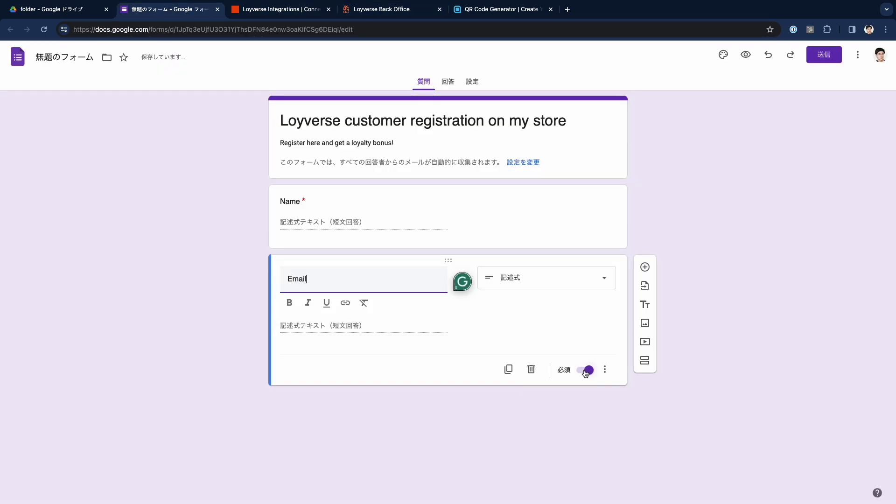
click(508, 350)
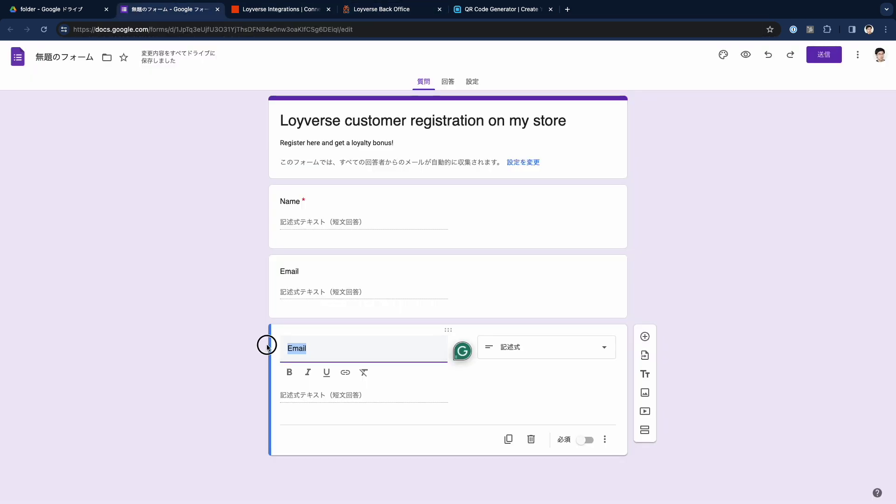
text(Phone)
Step: Duplicate and retitle further copies as 'Address', 'CIty', 'Prefecture' and 'Postal code'
click(508, 439)
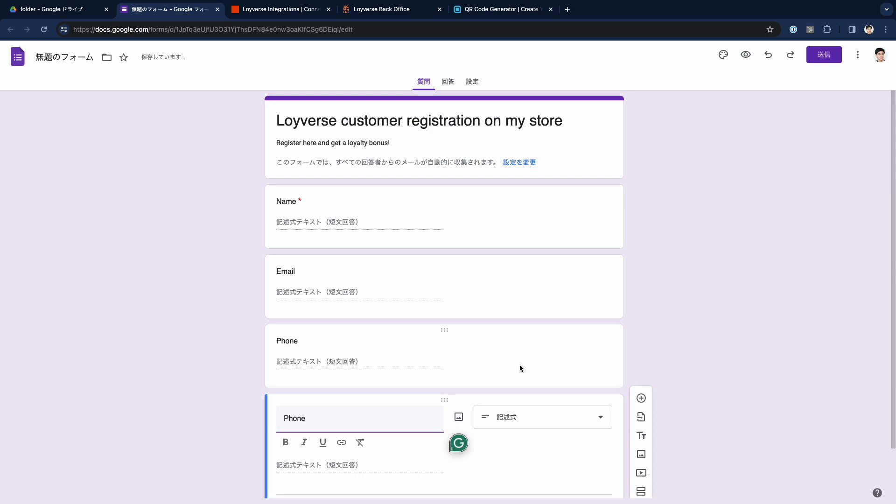
click(520, 365)
key(Escape)
click(309, 423)
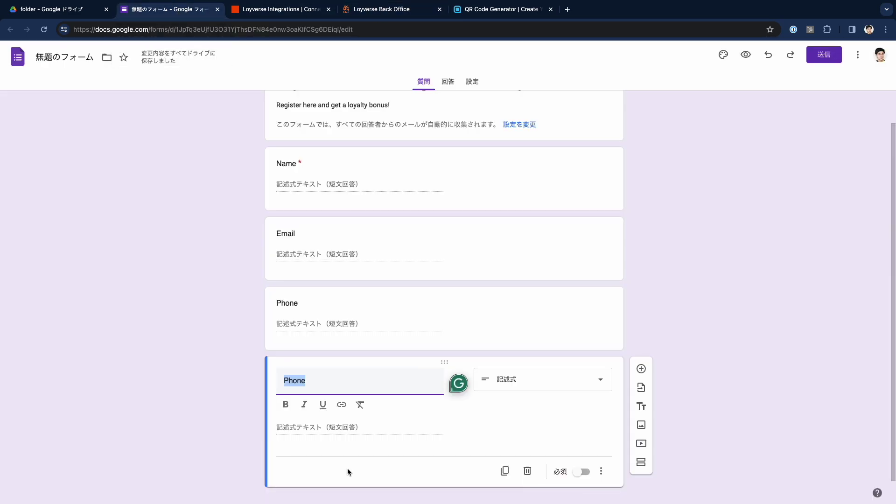
text(Address)
click(505, 471)
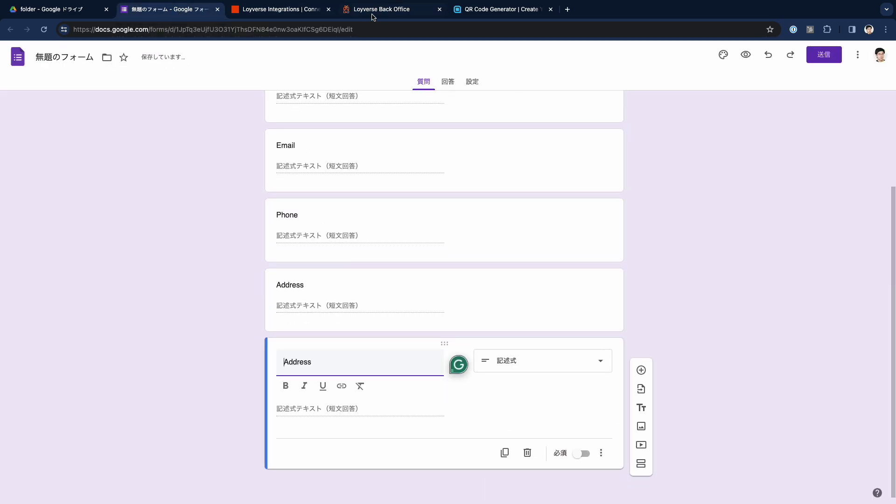
text(CIty)
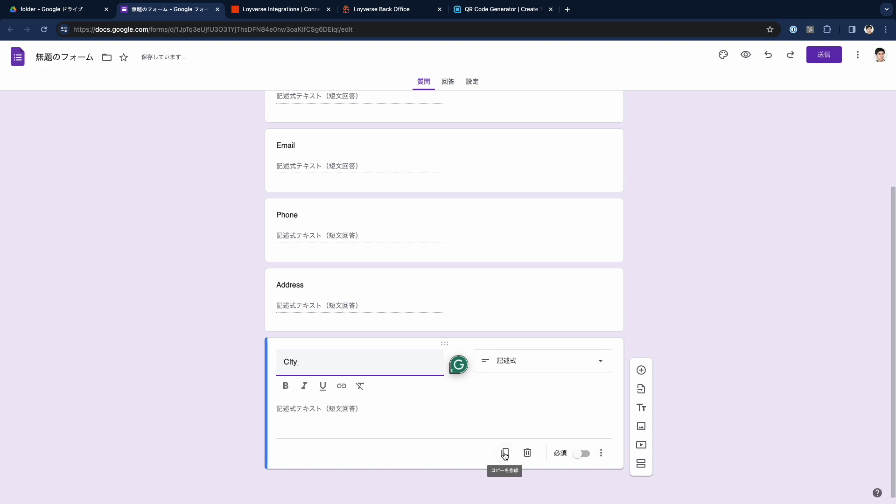
click(504, 453)
text(Prefecture)
text(P)
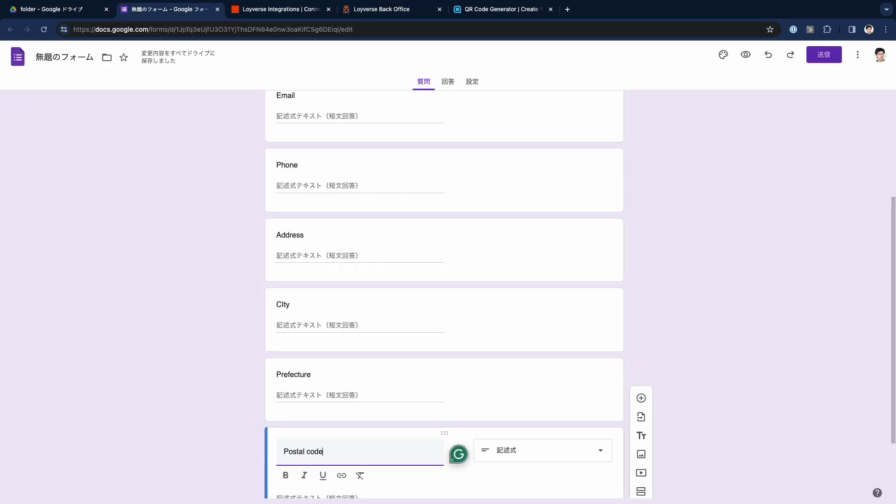
scroll(444, 373, down, 3)
Step: Add a final short-answer 'Note' question
click(505, 475)
key(BackSpace)
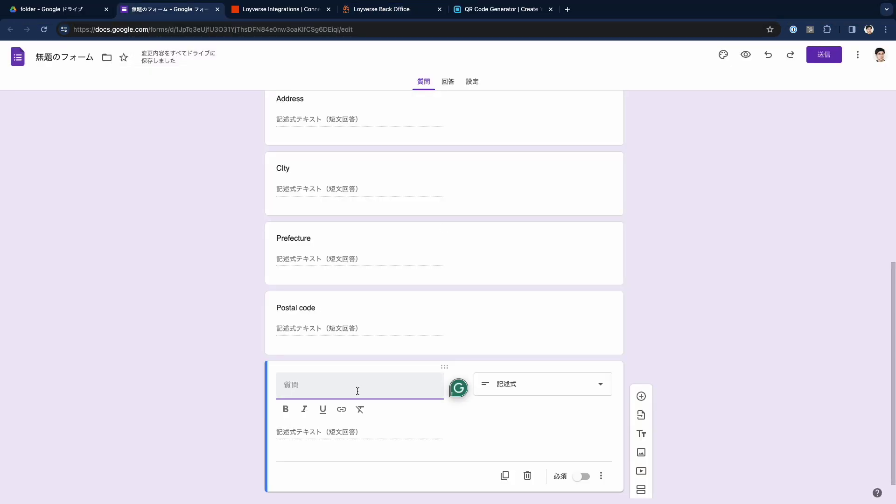
text(Note)
click(542, 384)
click(528, 216)
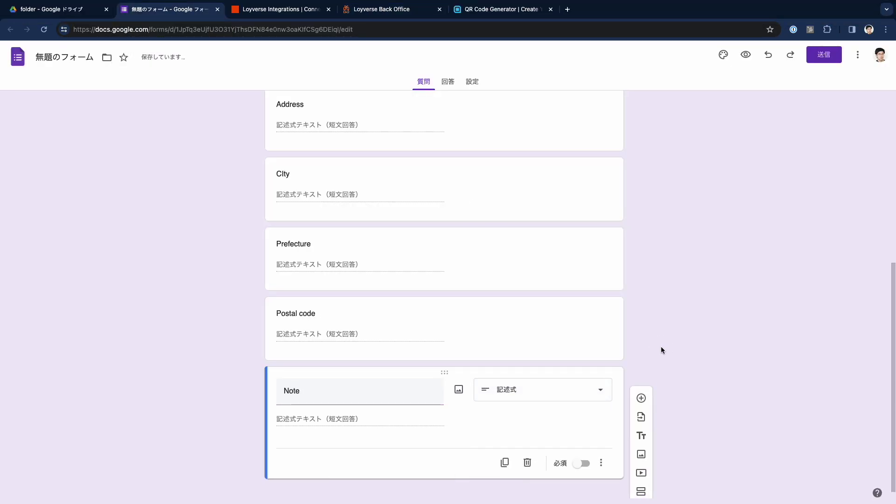
scroll(661, 346, up, 5)
scroll(661, 347, up, 2)
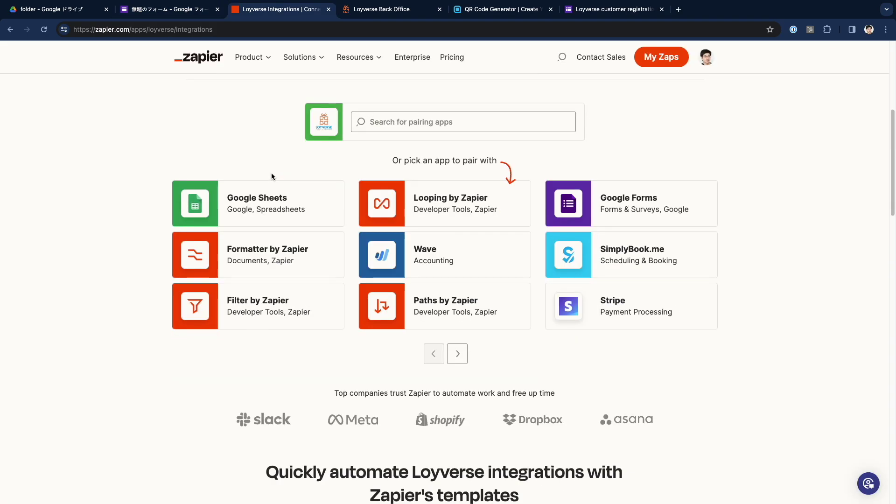
scroll(270, 173, down, 6)
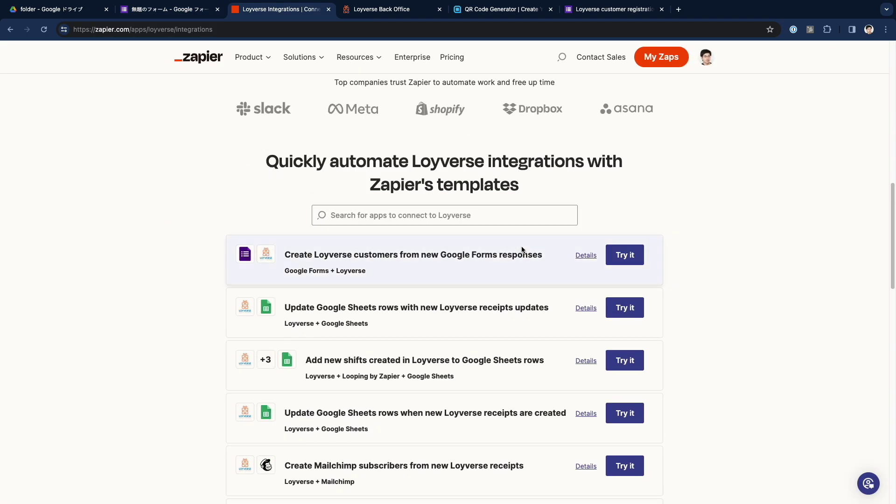
Step: Start the Google Forms-to-Loyverse customers template and connect the Google account
click(613, 257)
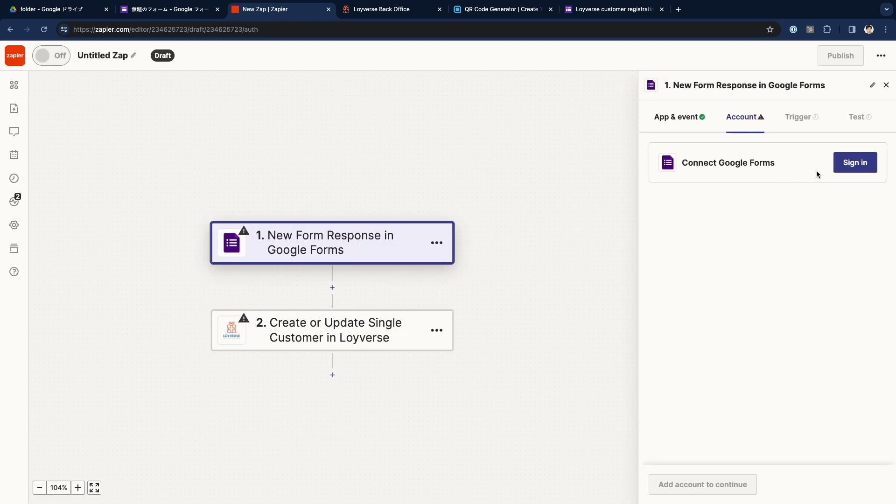
click(858, 161)
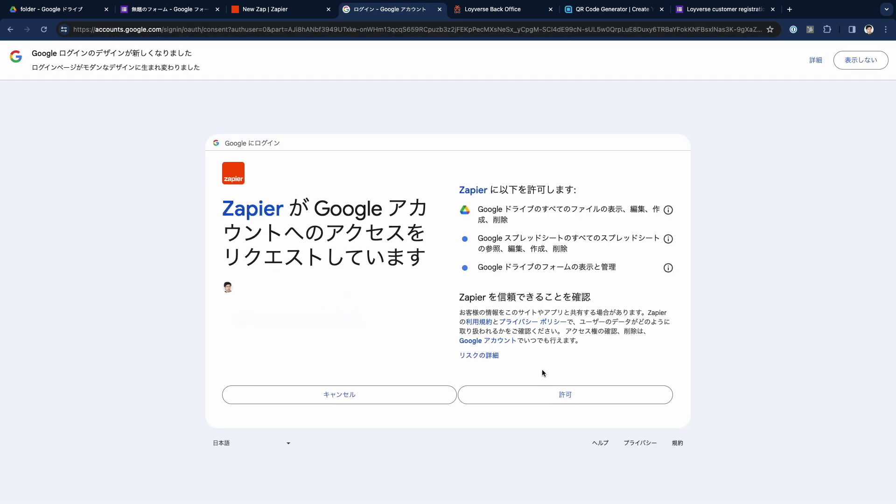
click(540, 394)
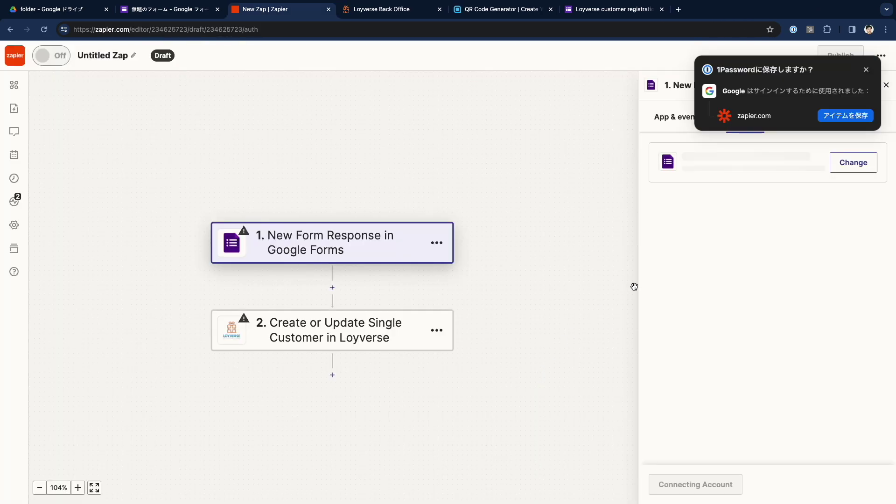
click(865, 69)
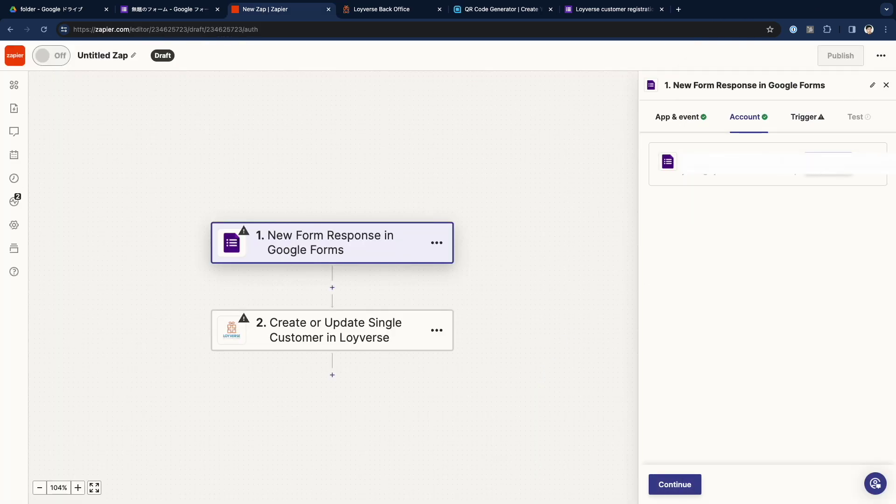
Step: Name the form file after its title 'Loyverse customer registration on my store'
click(183, 11)
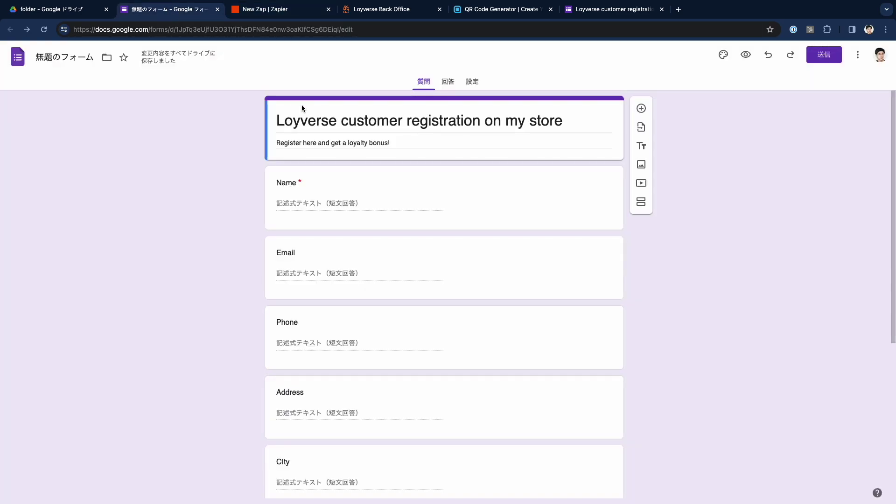
triple_click(301, 118)
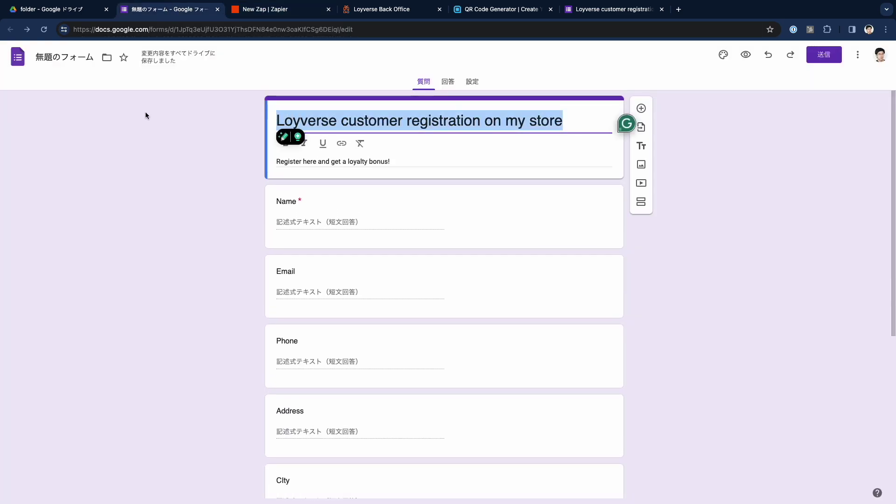
click(57, 59)
key(Return)
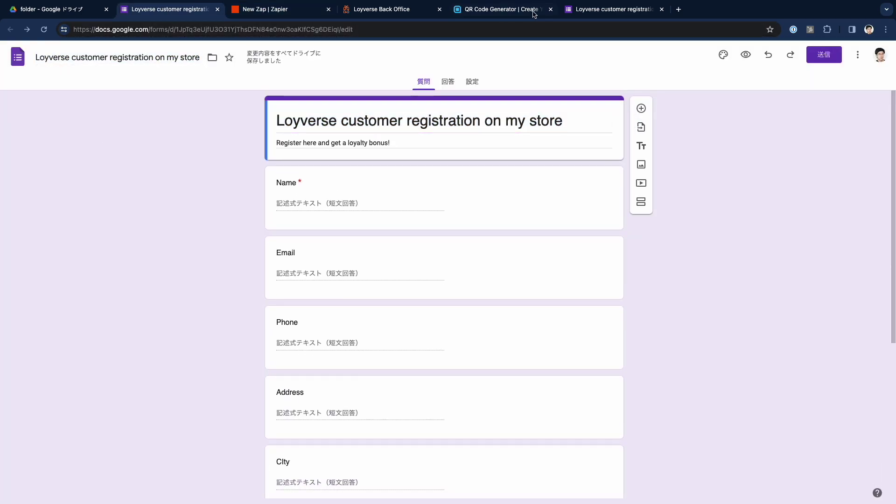
click(607, 9)
key(super+3)
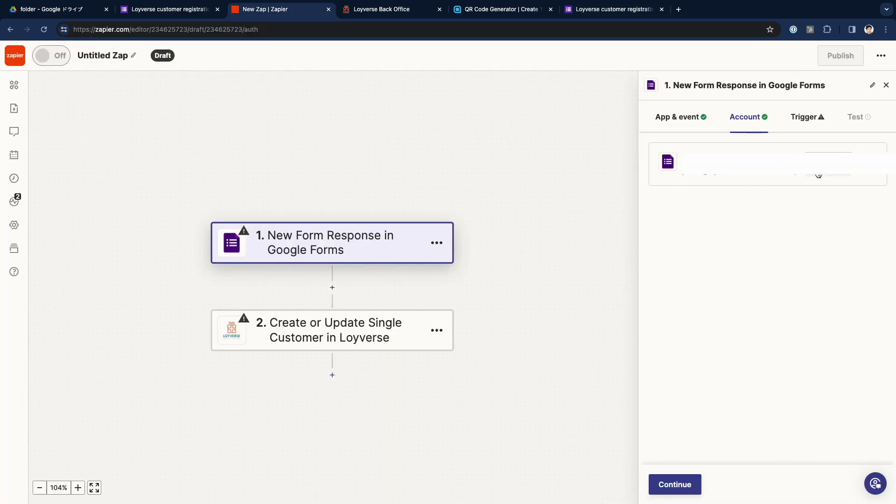
Step: Set the trigger's form to 'Loyverse customer registration on my store'
click(674, 485)
click(704, 189)
text(registration)
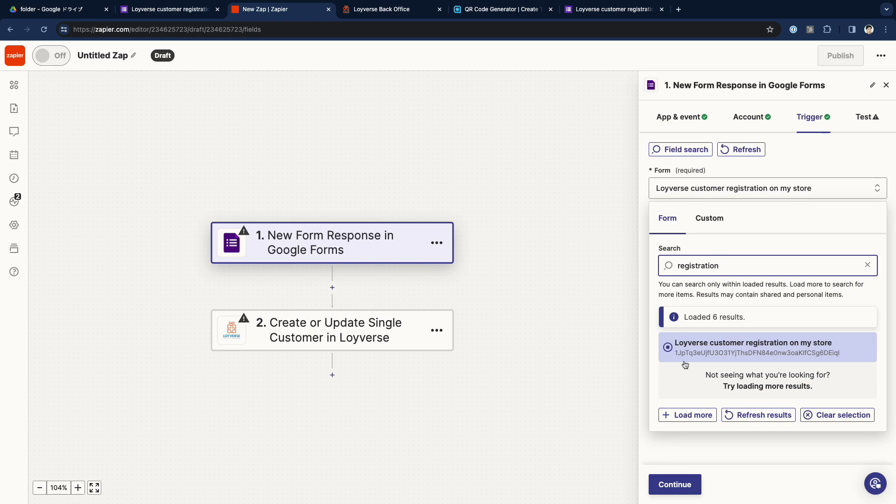
click(693, 342)
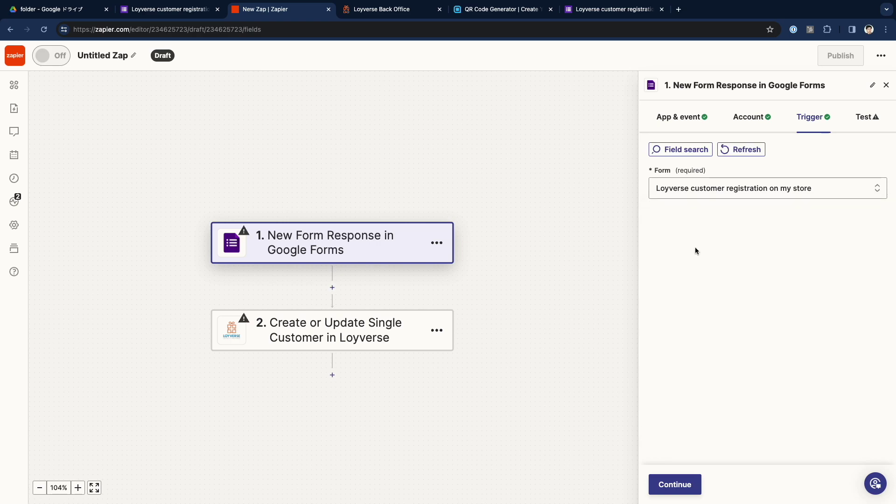
click(686, 486)
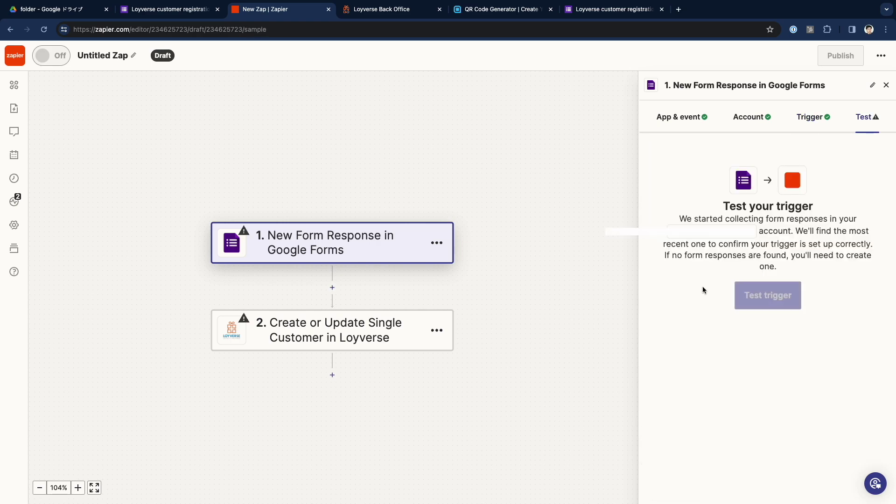
Step: Test the trigger and continue with the sample form response it finds
click(768, 306)
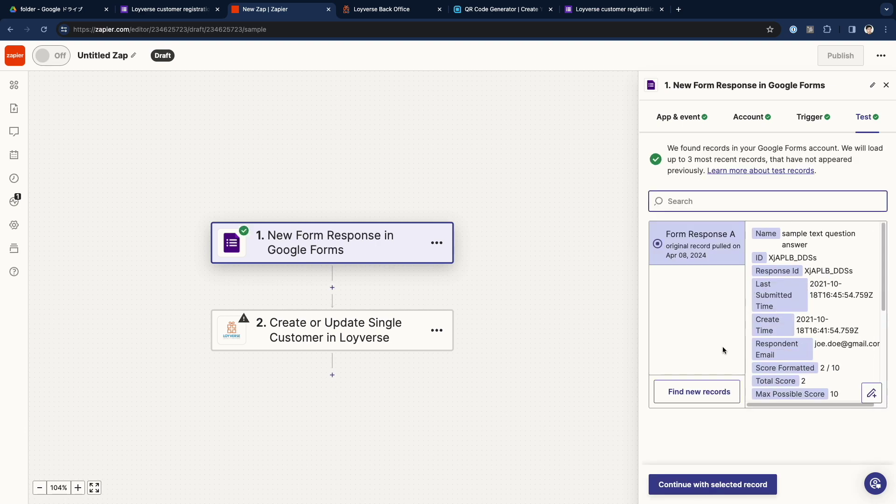
scroll(837, 293, down, 5)
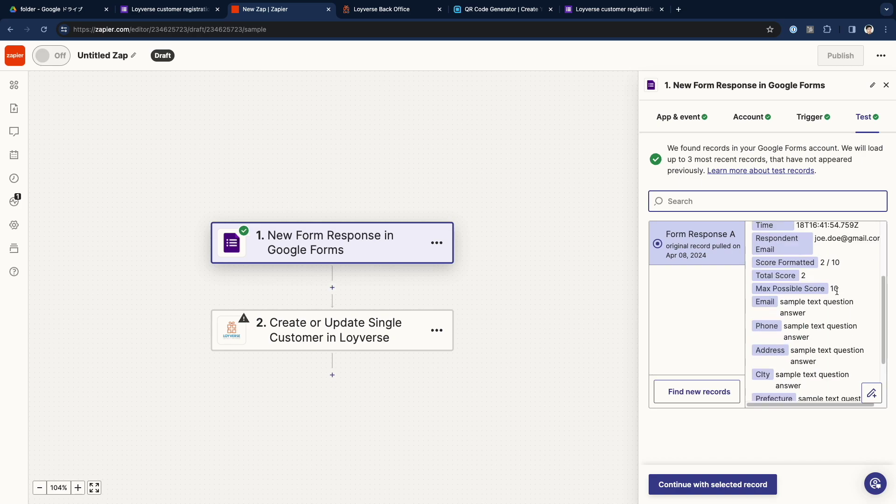
click(742, 485)
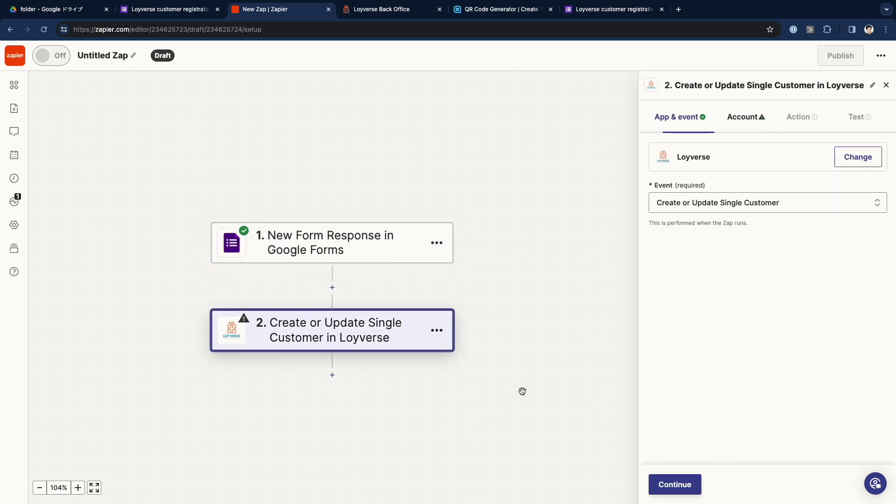
Step: Connect and authorise a Loyverse account for the customer action, then proceed to its fields
click(742, 205)
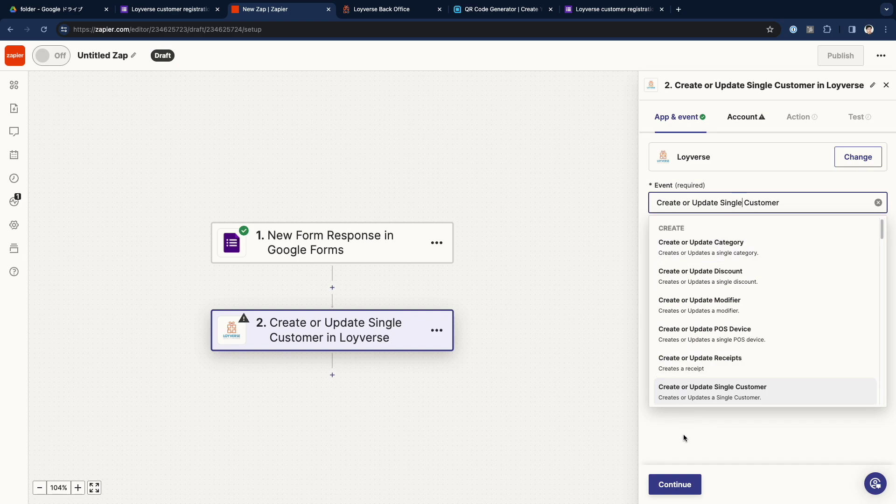
click(676, 483)
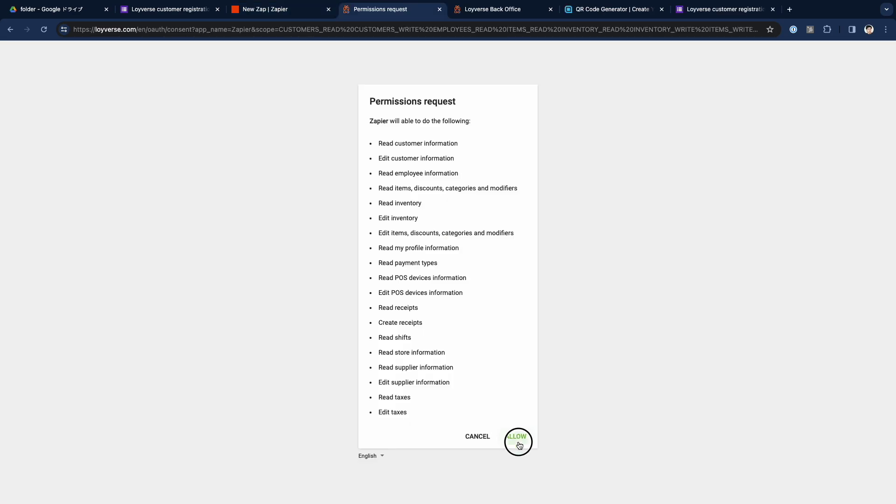
click(513, 436)
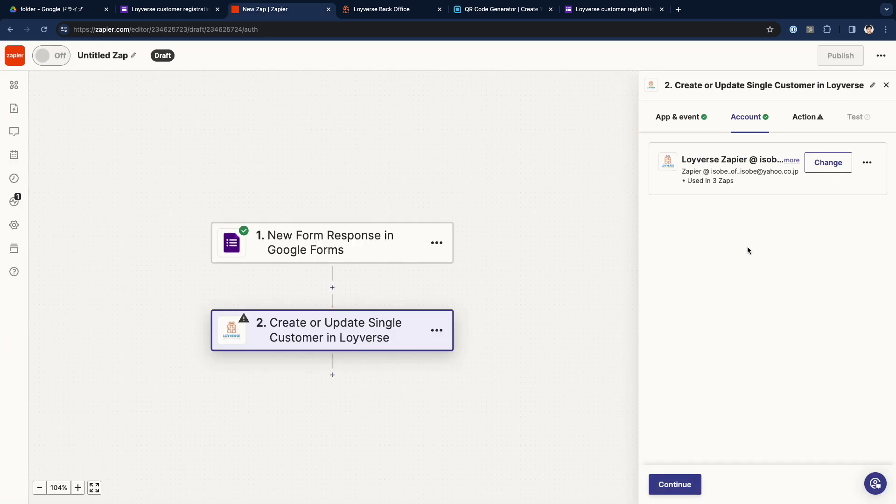
click(685, 484)
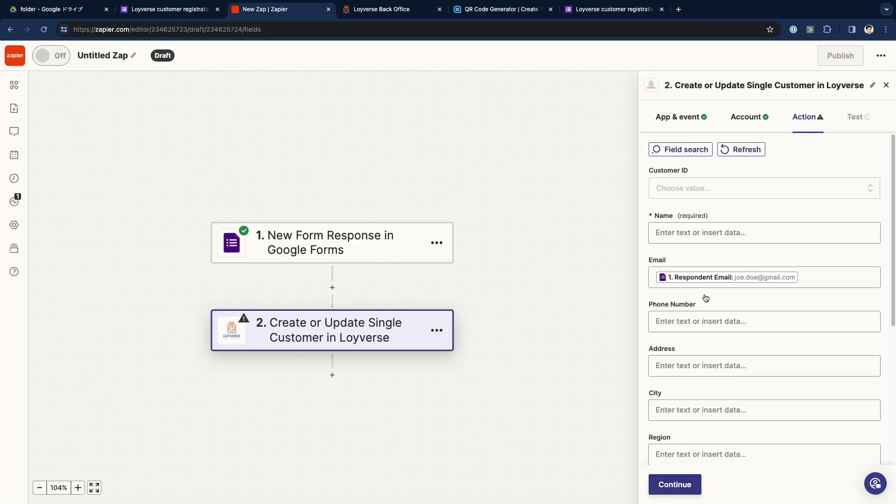
Step: Map the form's Name, Email and Phone answers into the Loyverse Name, Email and Phone Number fields
click(698, 232)
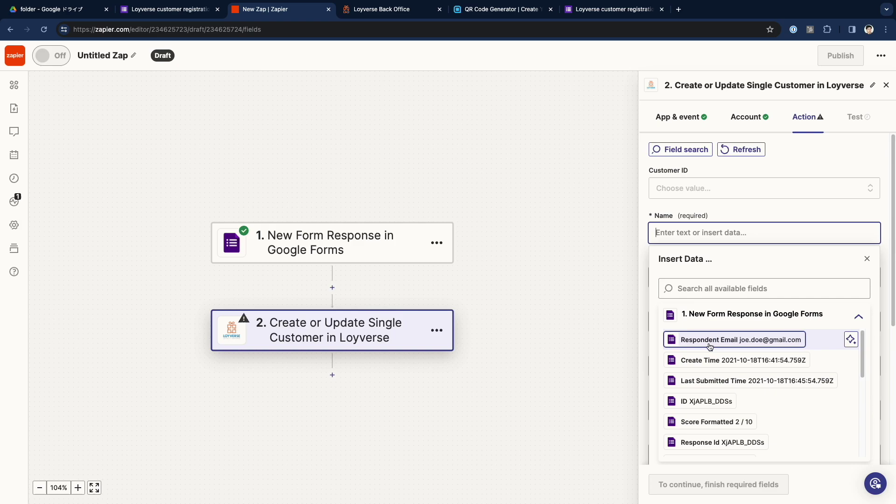
scroll(711, 360, down, 2)
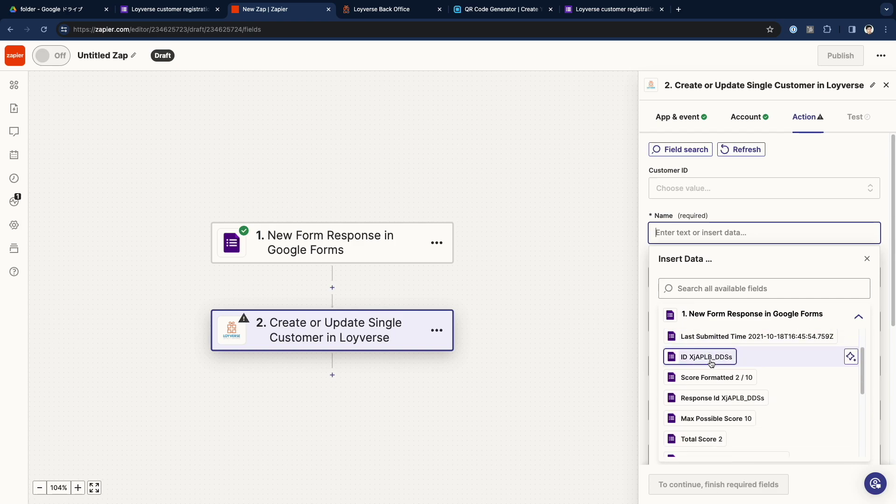
scroll(710, 363, down, 5)
scroll(710, 367, up, 3)
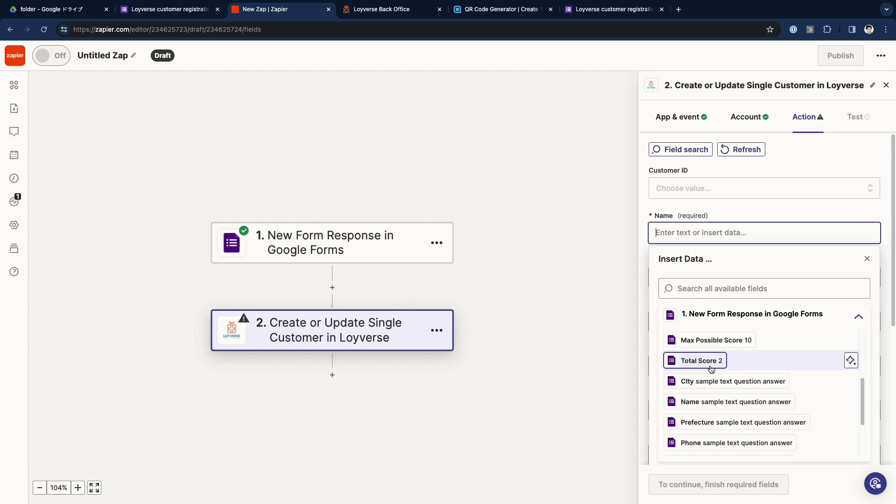
click(711, 400)
click(731, 282)
scroll(735, 422, down, 5)
scroll(737, 411, up, 5)
text(email)
click(740, 404)
key(Tab)
text(phone)
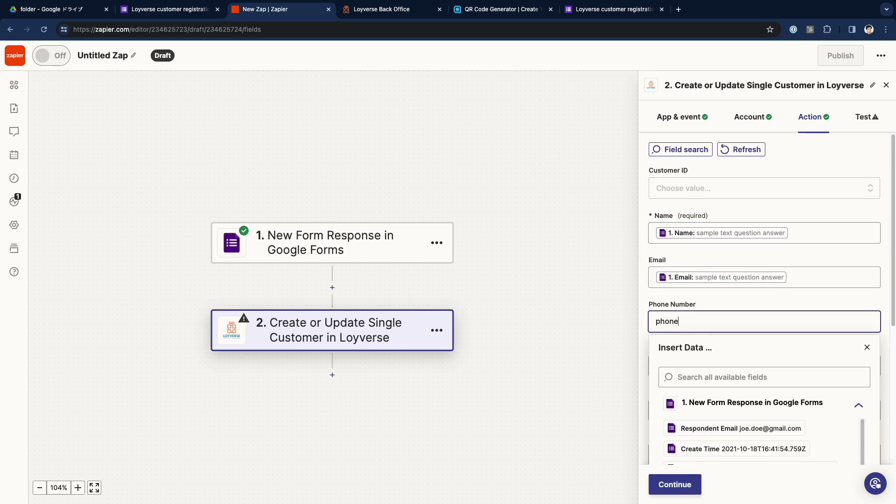
click(718, 430)
Step: Map Address, City, Prefecture (into Region) and Postal code answers into the Loyverse fields
key(Tab)
text(address)
click(719, 459)
key(Tab)
text(city)
click(719, 372)
key(Tab)
text(region)
key(BackSpace)
key(BackSpace)
key(BackSpace)
key(BackSpace)
key(BackSpace)
key(BackSpace)
text(pref)
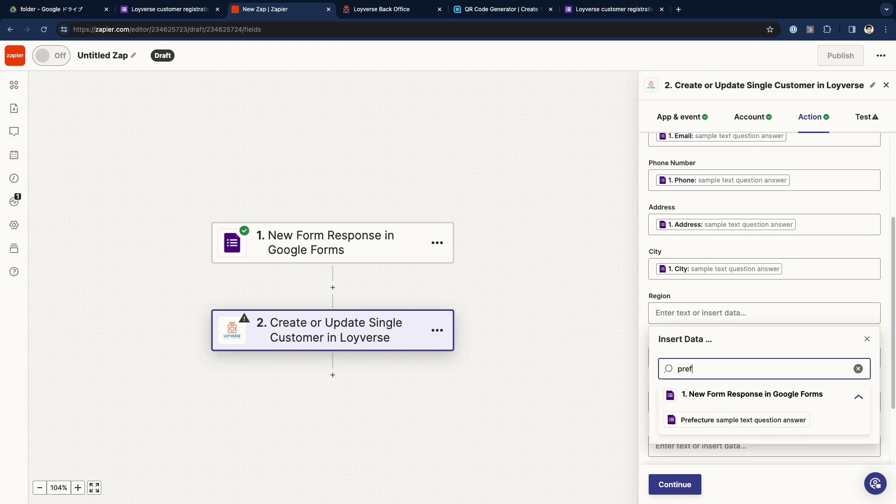
click(743, 441)
key(Tab)
text(postal)
click(728, 447)
Step: Set Country Code to JP, map Note, use the response ID as Customer Code, and Total Points 0
click(674, 384)
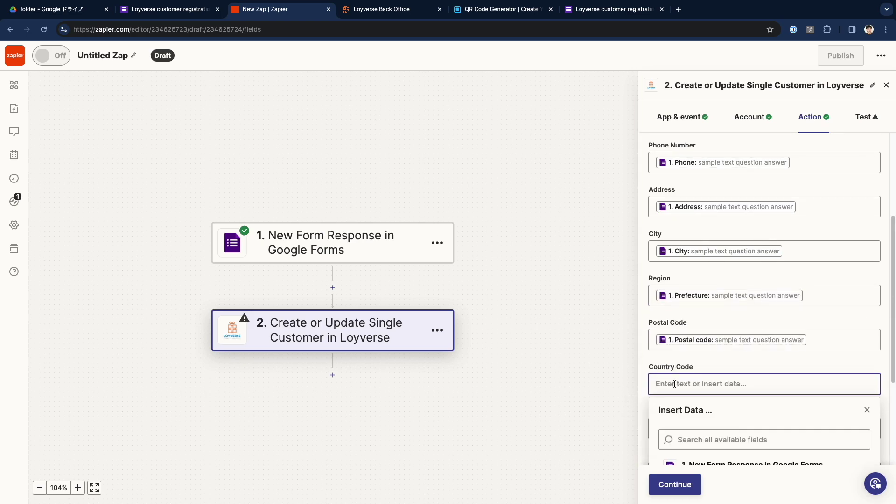
text(JP)
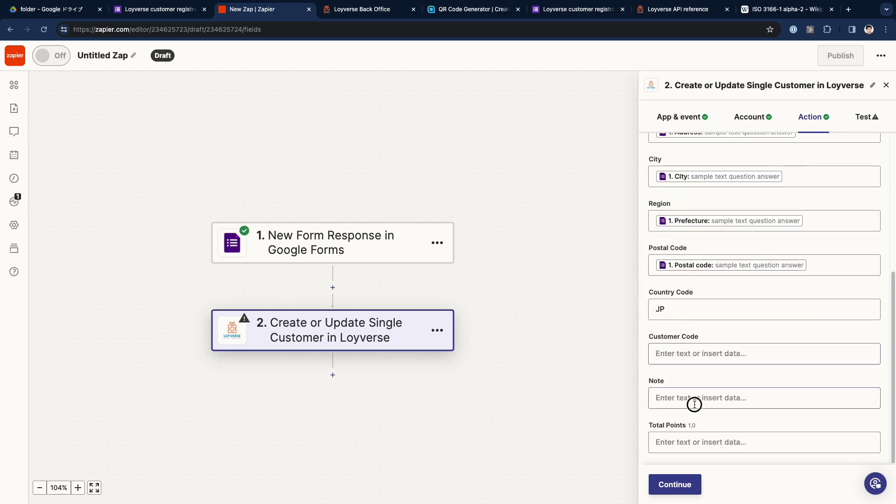
click(694, 404)
scroll(849, 425, down, 5)
text(note)
click(734, 441)
click(723, 354)
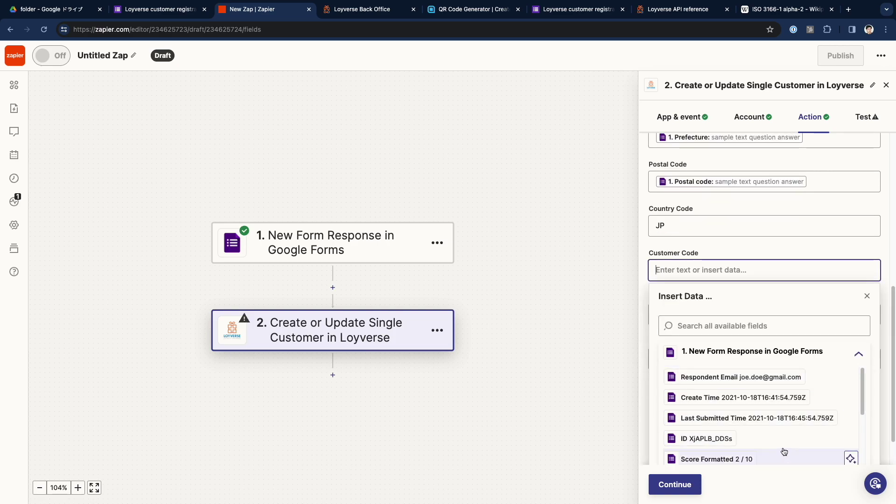
click(707, 438)
click(700, 441)
text(0)
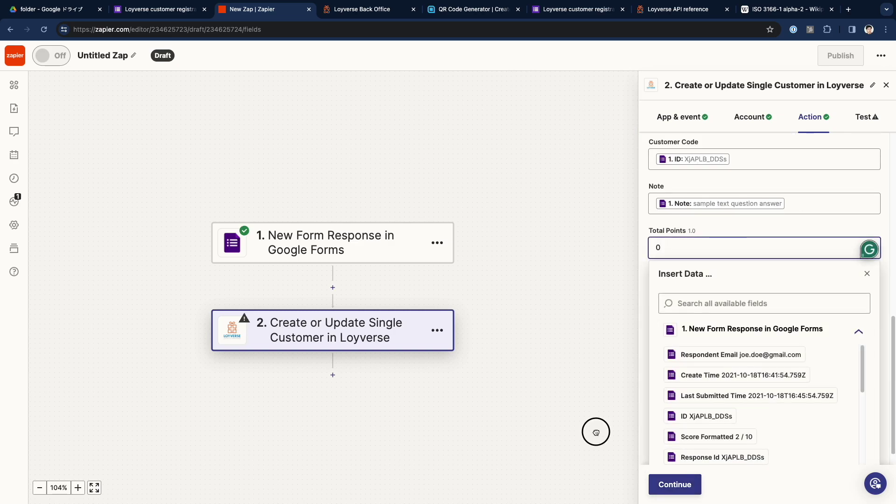
click(596, 432)
click(679, 486)
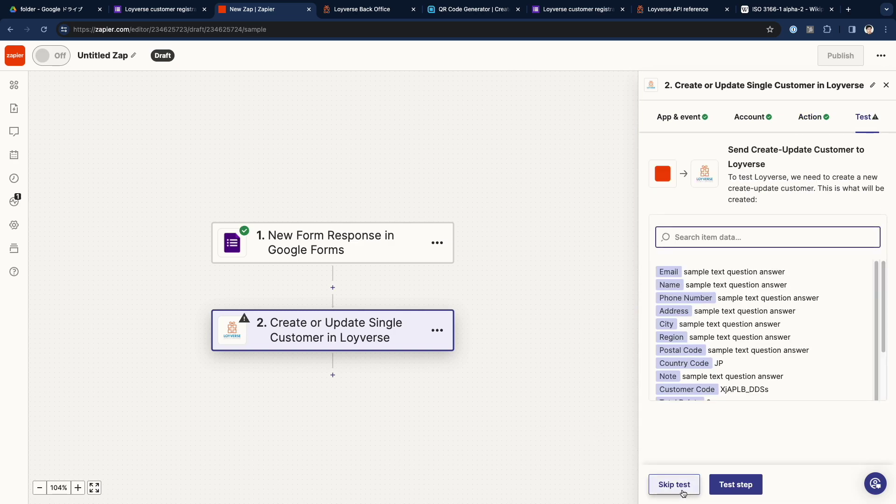
Step: Run the first Loyverse step test, which needs a fresh form response
click(721, 487)
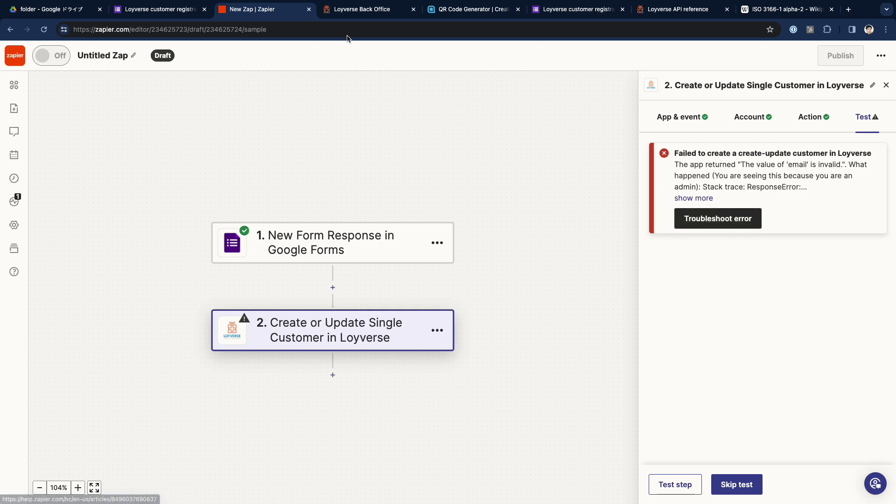
click(167, 11)
click(377, 203)
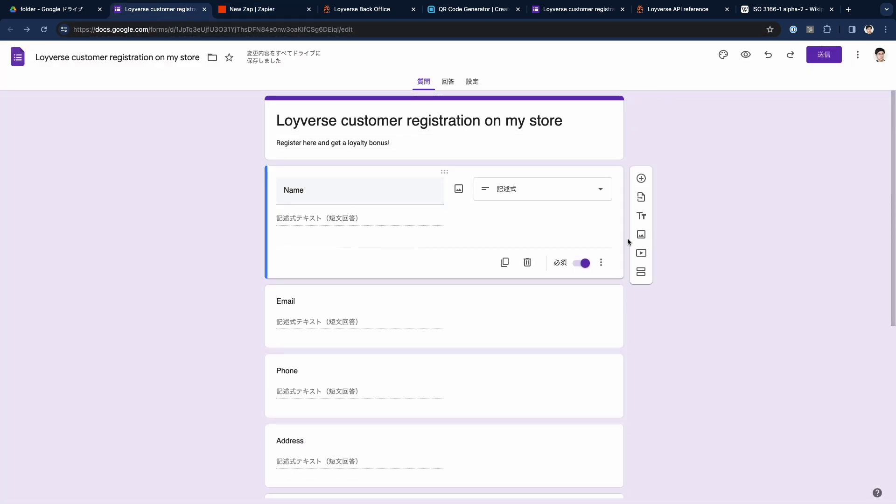
Step: Fill the live form with a sample customer's contact details, address and the note 'I'm a new customer'
key(super+6)
text(m)
key(BackSpace)
key(BackSpace)
key(BackSpace)
key(BackSpace)
key(BackSpace)
key(BackSpace)
key(BackSpace)
key(BackSpace)
key(BackSpace)
text(mailinator.com)
key(Tab)
key(Tab)
text(HHaaa street)
key(Tab)
text(Ukower)
key(Tab)
text(AAA region)
key(Tab)
text(93811)
key(Tab)
text(I'm a new customer)
Step: Rerun the Loyverse step test and confirm the new customer appears in Loyverse's customer base
key(super+3)
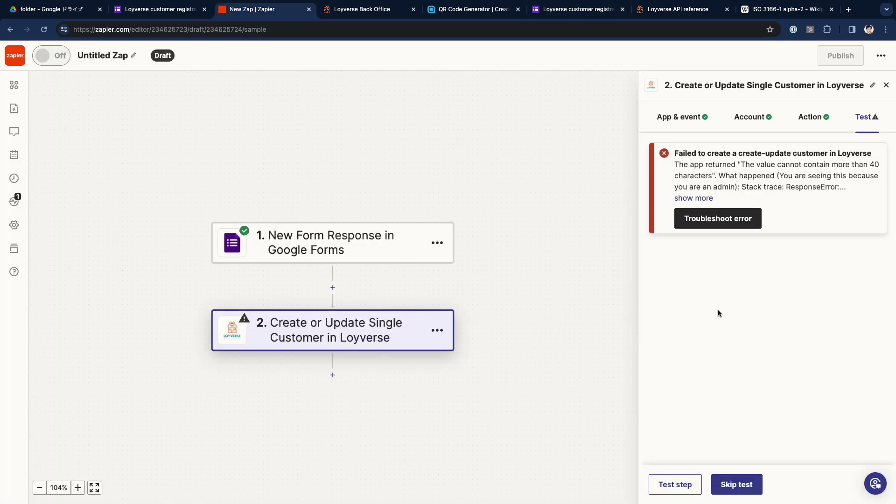
click(675, 484)
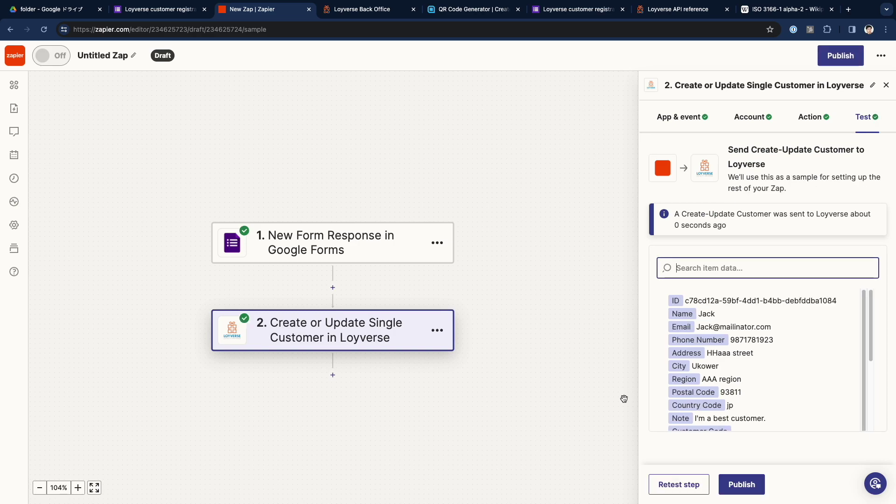
click(345, 9)
click(22, 211)
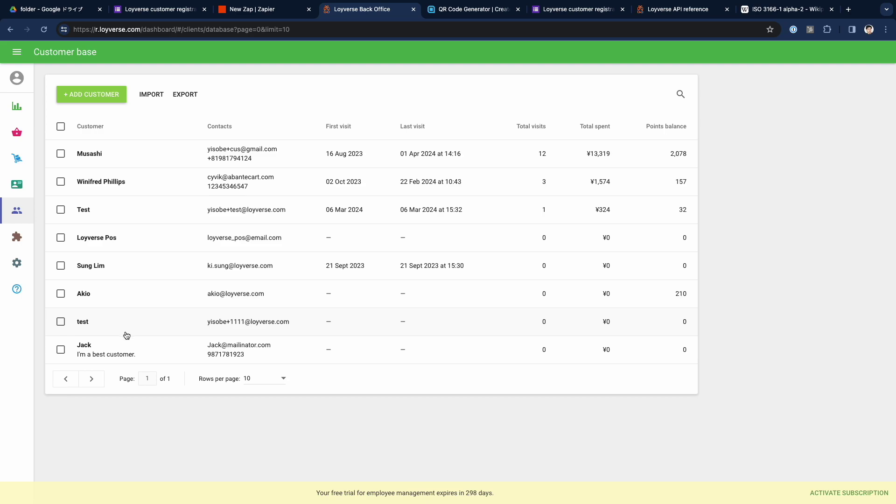
click(123, 348)
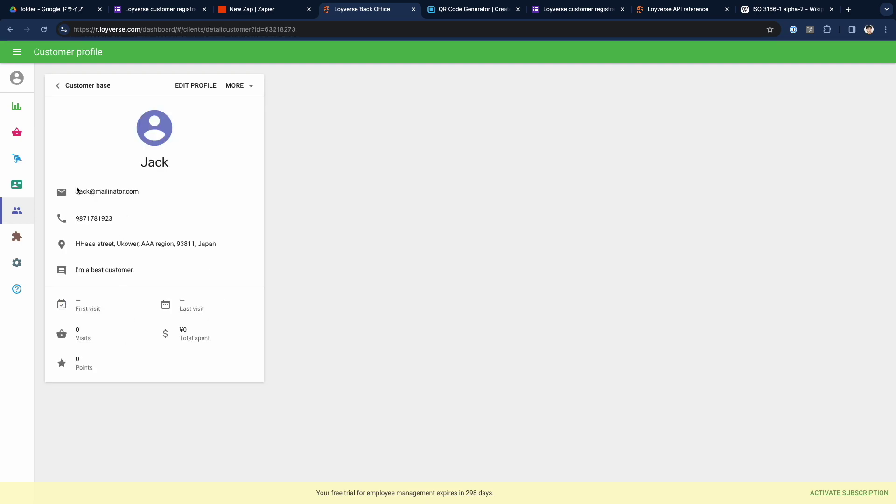
key(ctrl+shift+Tab)
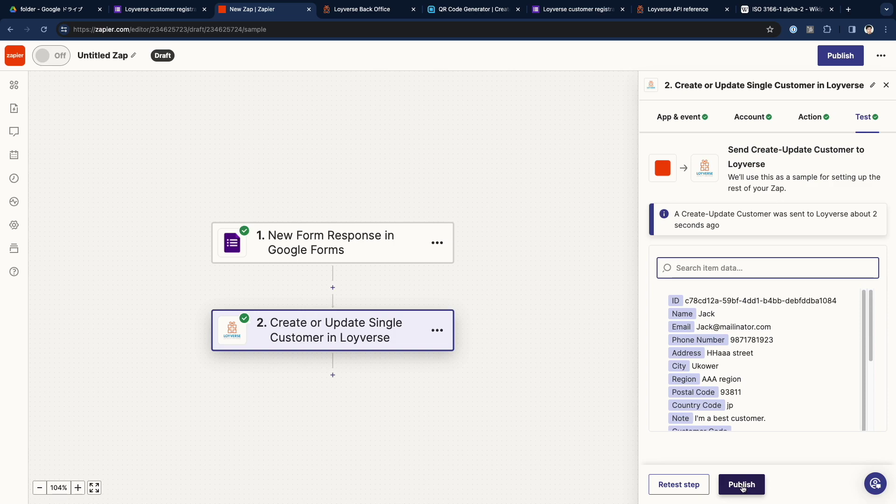
Step: Publish the zap as version v1 and bring up the live registration form
click(742, 485)
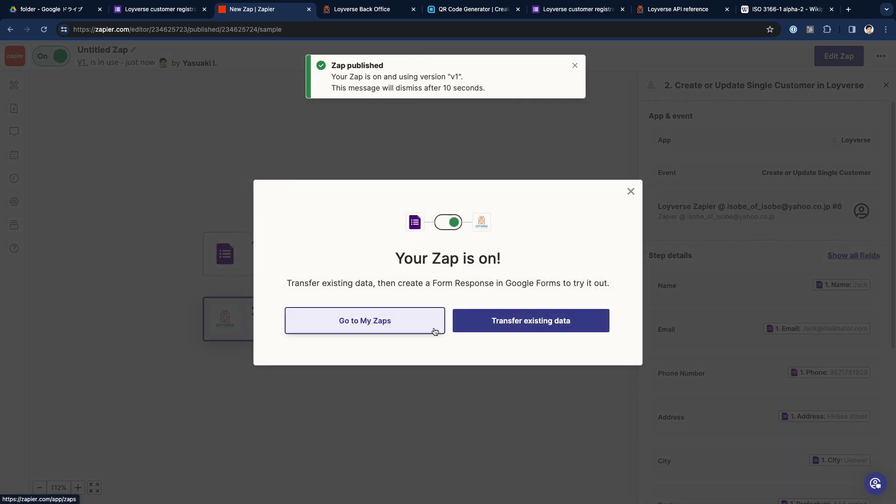
click(579, 8)
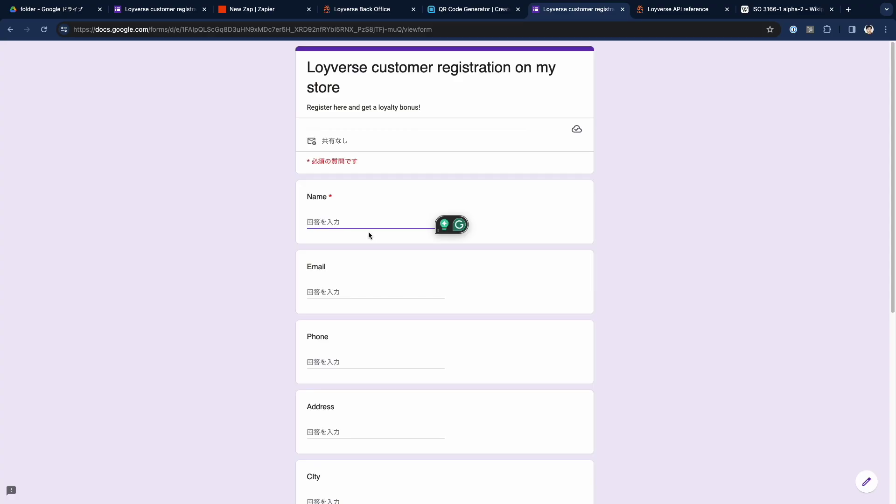
Step: Fill in a sample name, email, phone, address, city, postal code and note 'I like co', then submit
text(Smoothy)
key(Tab)
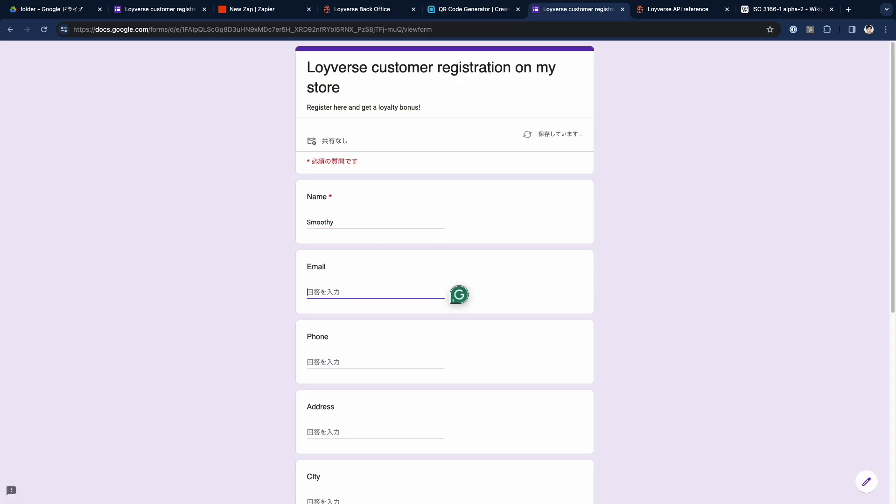
text(smoo)
key(Tab)
key(Tab)
text(AU street)
key(Tab)
text(UUUI)
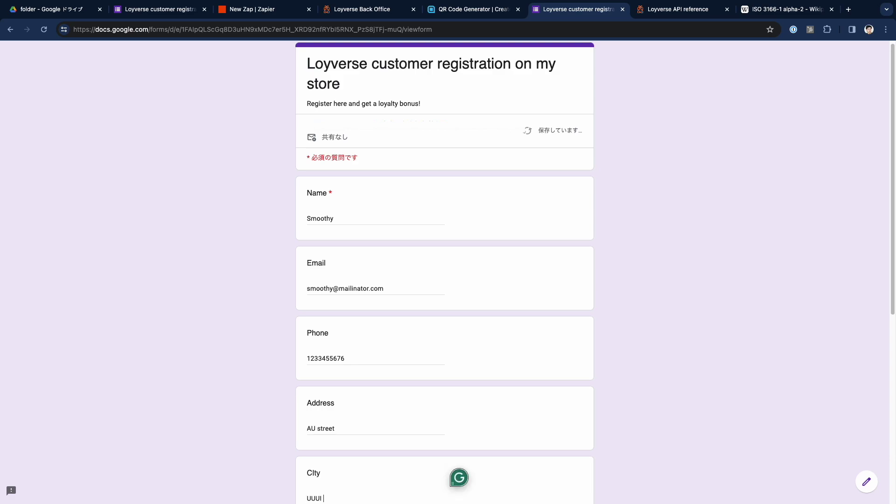
key(Tab)
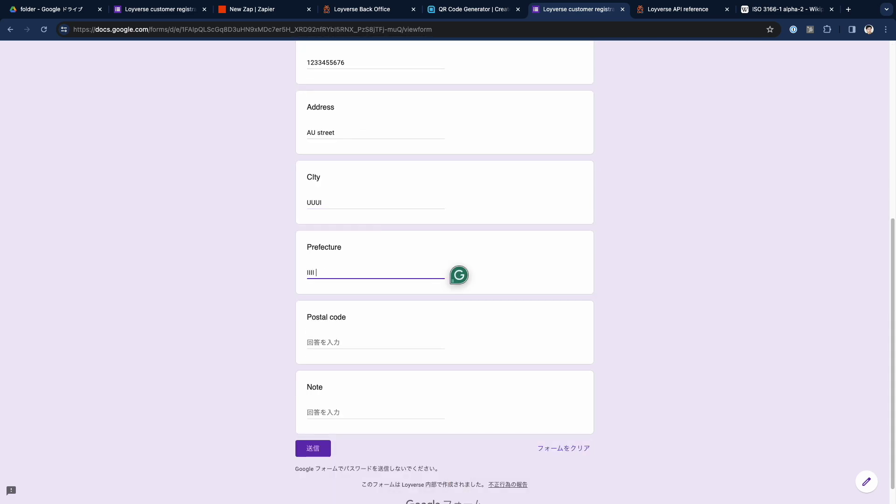
key(Tab)
text(987765)
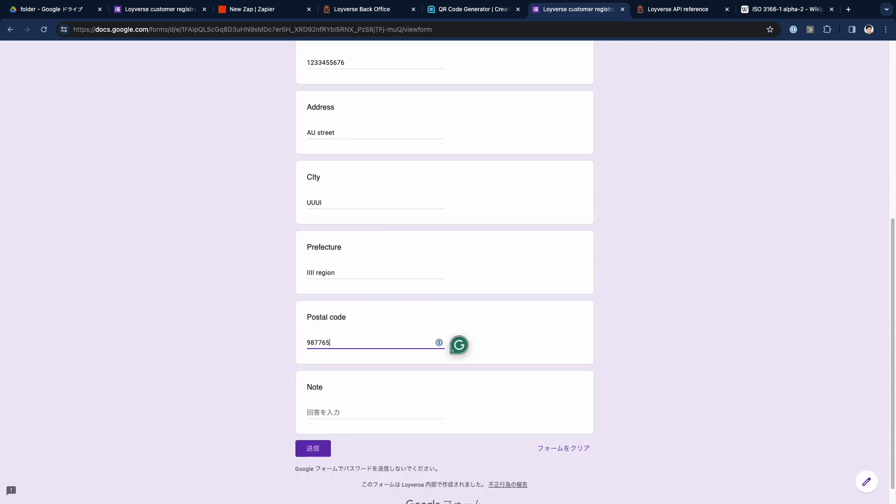
click(338, 412)
text(I like coke)
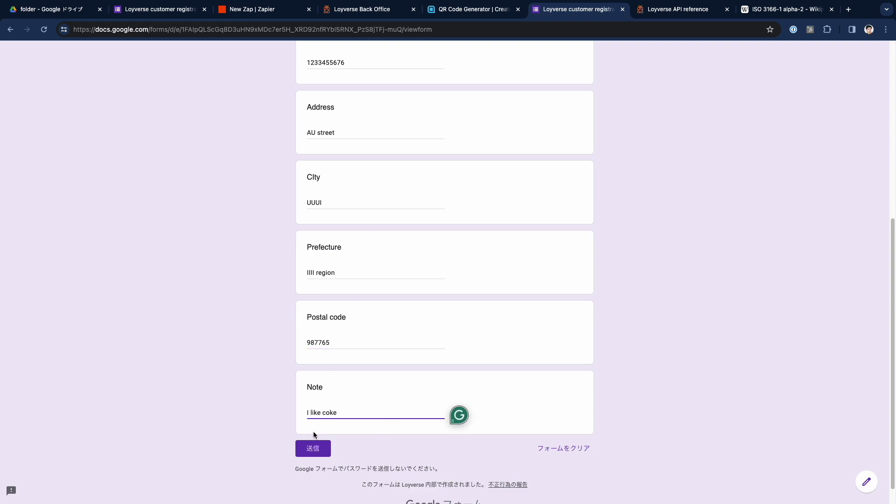
click(313, 447)
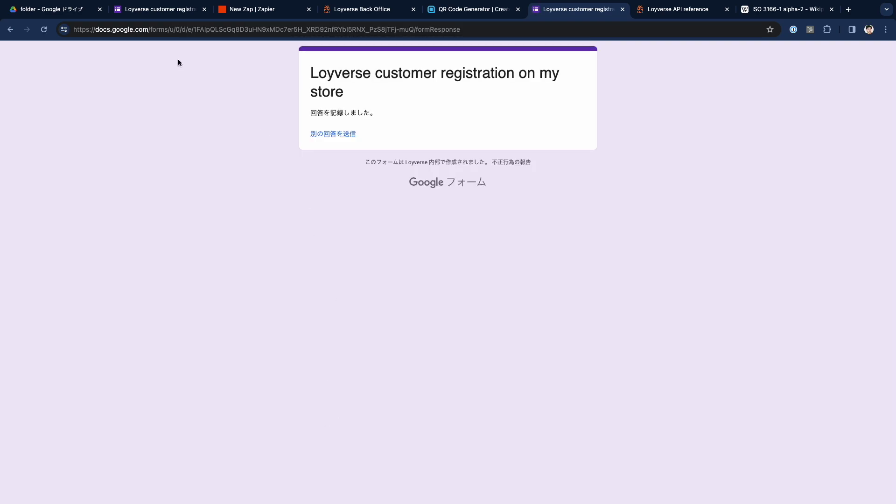
Step: Refresh the Loyverse customer base and open the new test customer with the note 'I like coke'
click(364, 10)
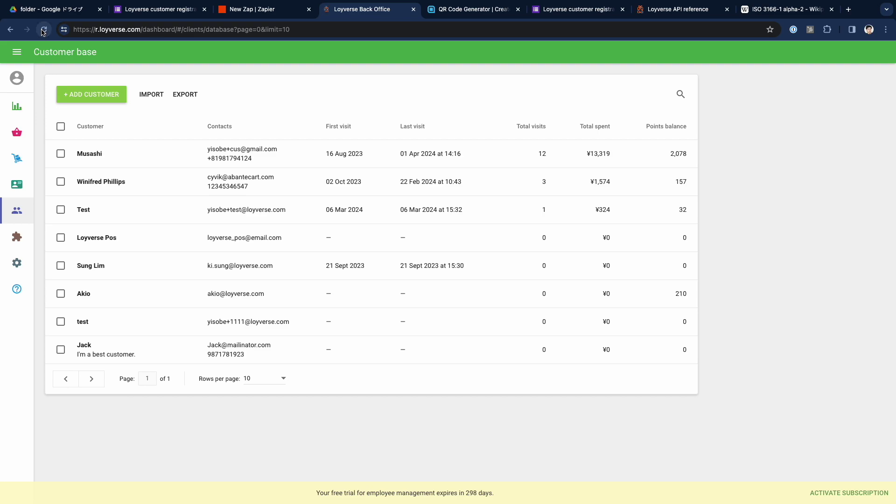
click(43, 30)
click(89, 368)
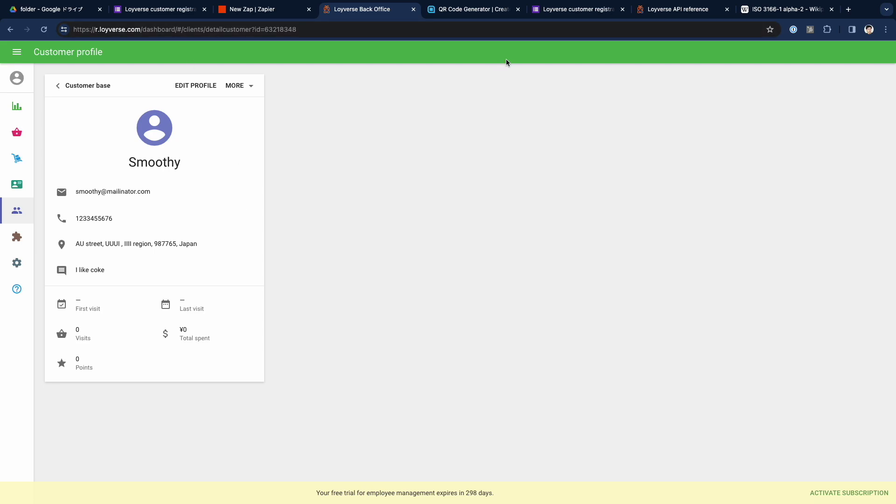
click(474, 9)
text(https://forms.gle/vUsWzLXMavRKjBJf7)
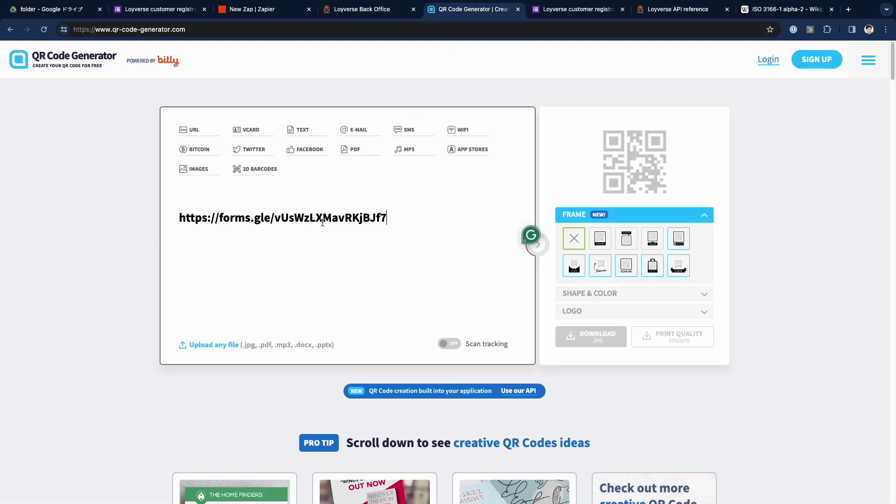